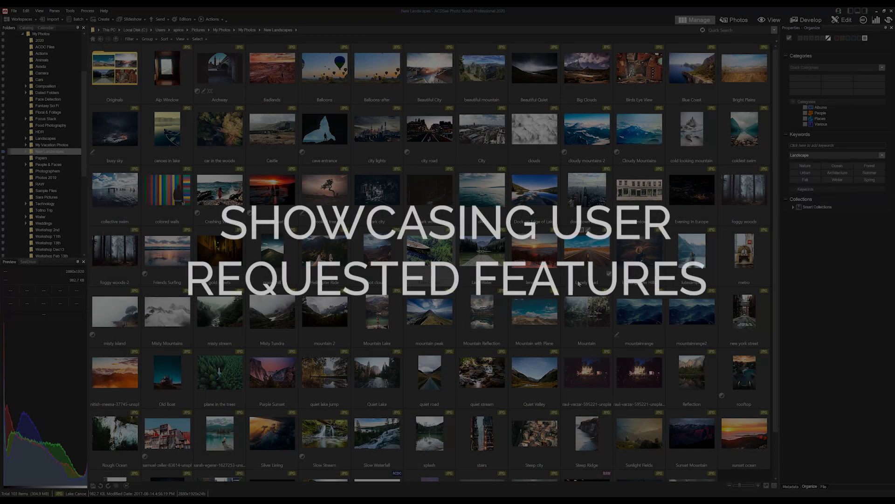
Select the coldest swim, lutexample, tropical and underwater scuba photos and tag them with Ocean.
click(488, 206)
ctrl+click(744, 133)
scroll(682, 155, down, 1)
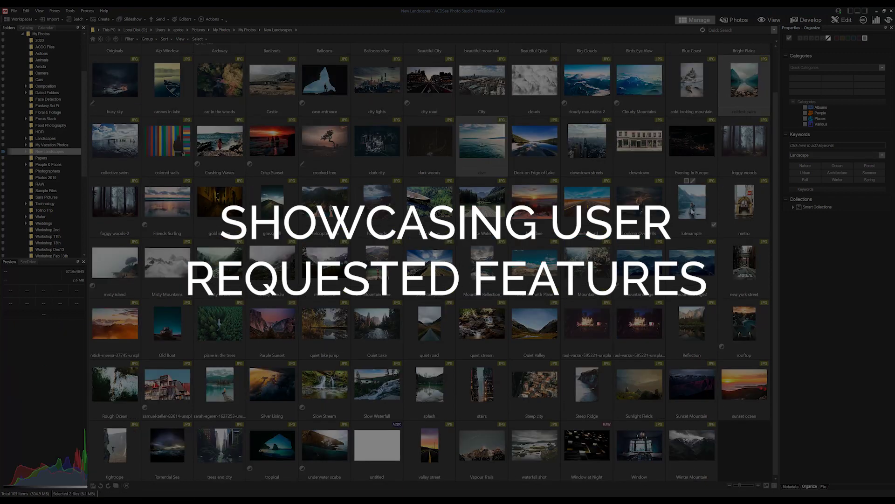
ctrl+click(692, 211)
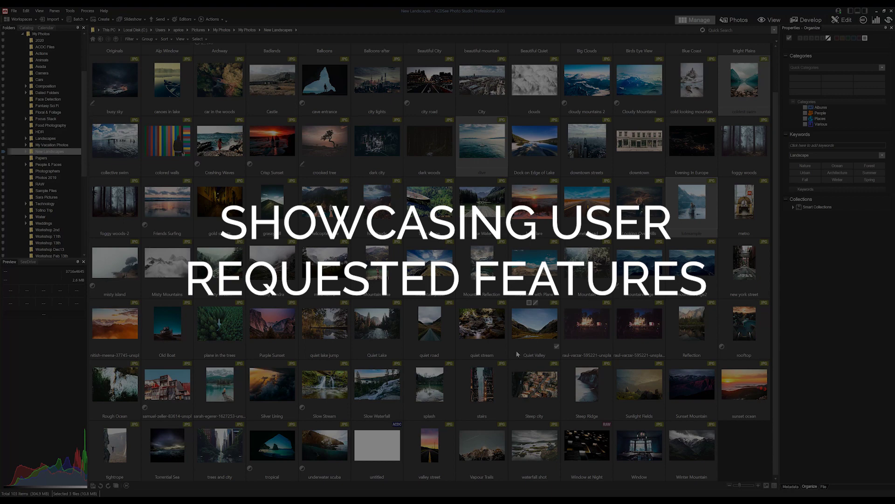
ctrl+click(273, 445)
ctrl+click(324, 445)
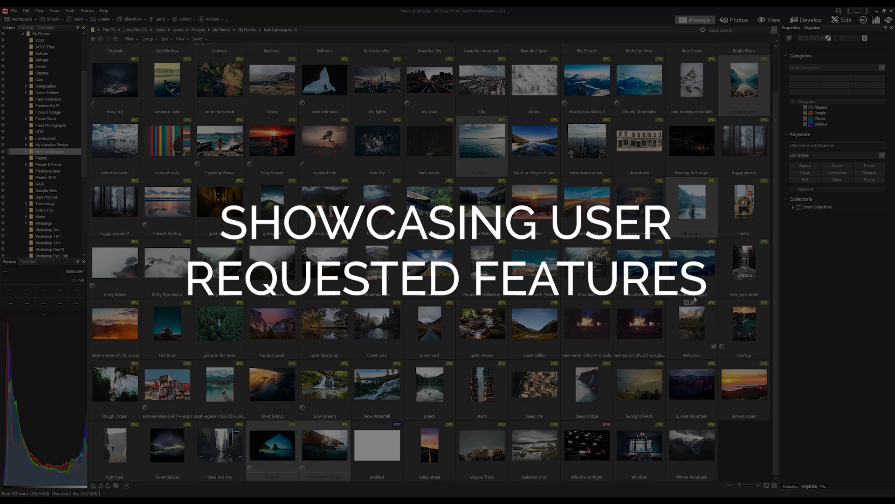
click(838, 166)
scroll(219, 93, up, 1)
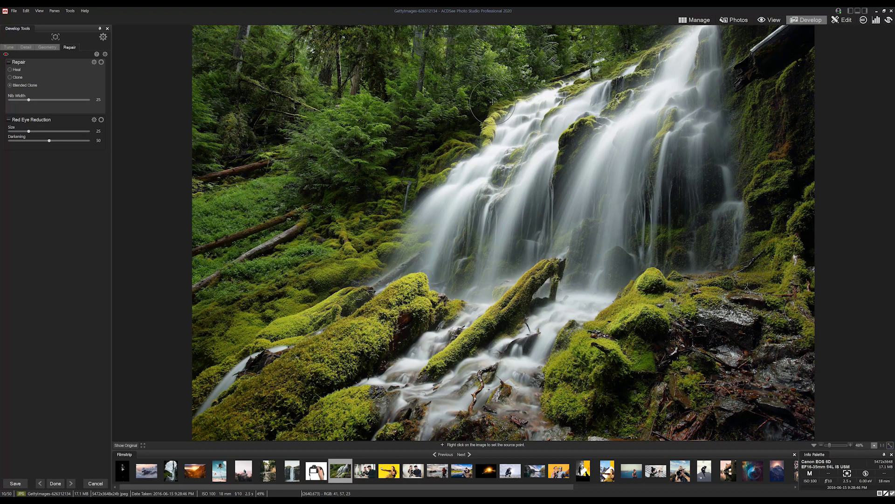
Brush cloned moss over the upper waterfall using Blended Clone.
mouse_move(523, 80)
mouse_down()
mouse_move(536, 74)
mouse_move(464, 143)
mouse_move(509, 150)
mouse_move(443, 149)
mouse_move(423, 163)
mouse_move(385, 202)
mouse_move(389, 224)
mouse_move(367, 263)
mouse_move(317, 286)
mouse_up()
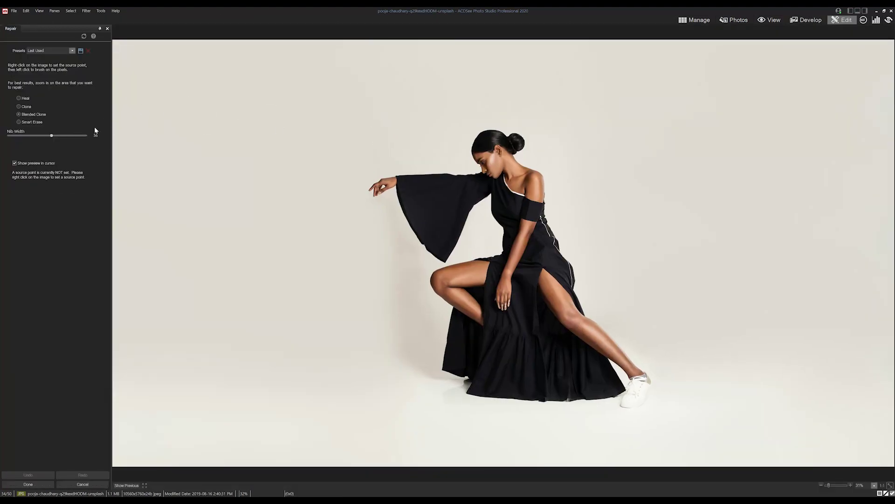
Set the clone source on the woman's head and paint her copy across the backdrop.
scroll(486, 149, up, 5)
right_click(487, 148)
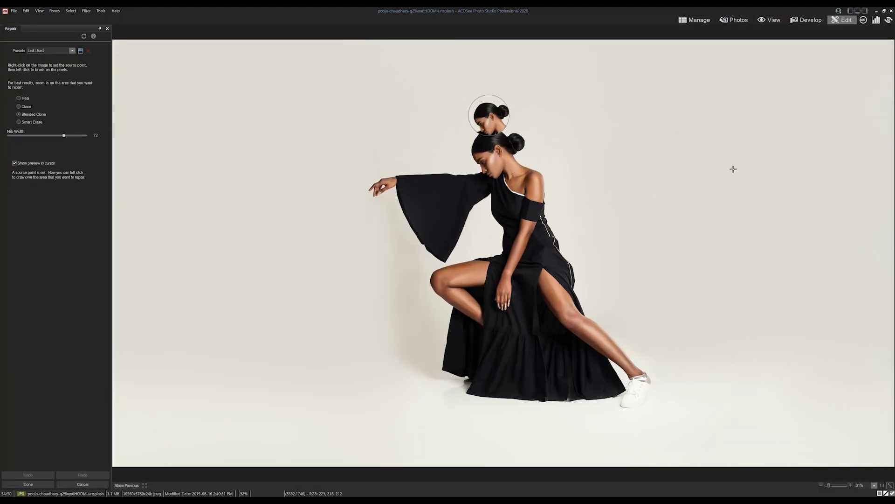
mouse_move(684, 136)
mouse_down()
mouse_move(738, 155)
mouse_move(765, 210)
mouse_move(800, 330)
mouse_move(860, 391)
mouse_move(713, 373)
mouse_move(686, 355)
mouse_move(745, 248)
mouse_move(671, 236)
mouse_move(614, 200)
mouse_up()
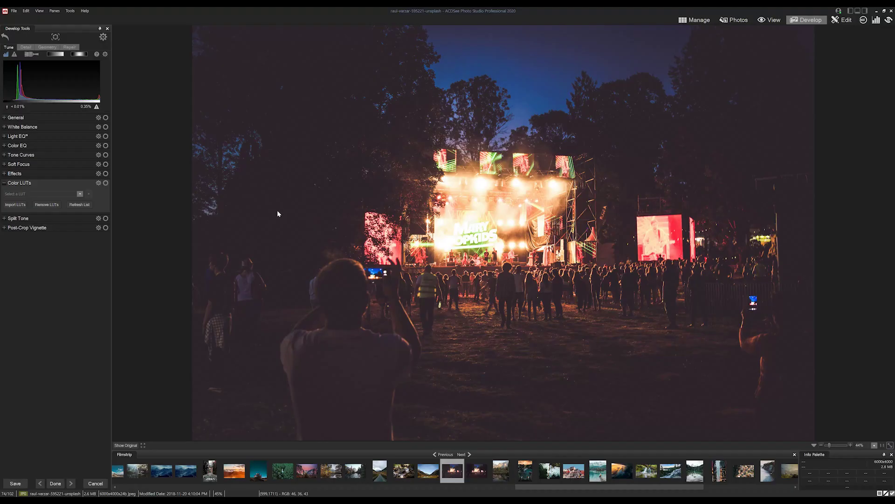
Apply the Noir colour LUT, then blend it in Soft light mode at 82 opacity.
click(54, 195)
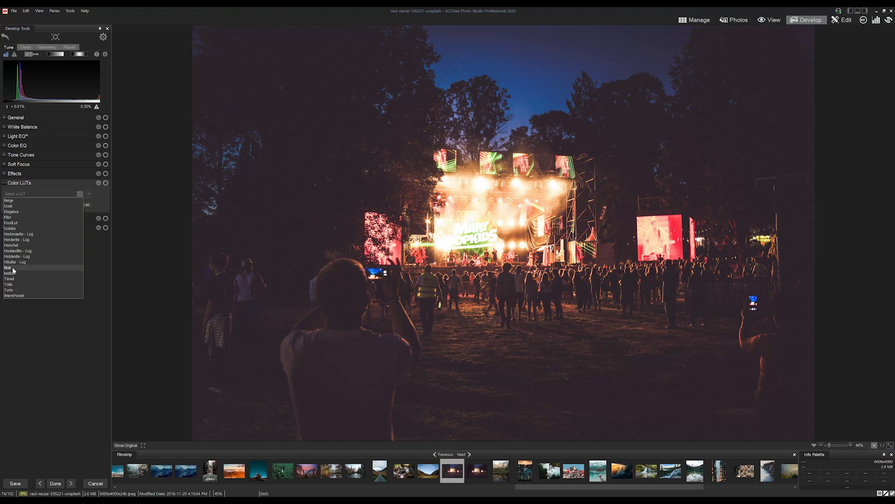
click(35, 291)
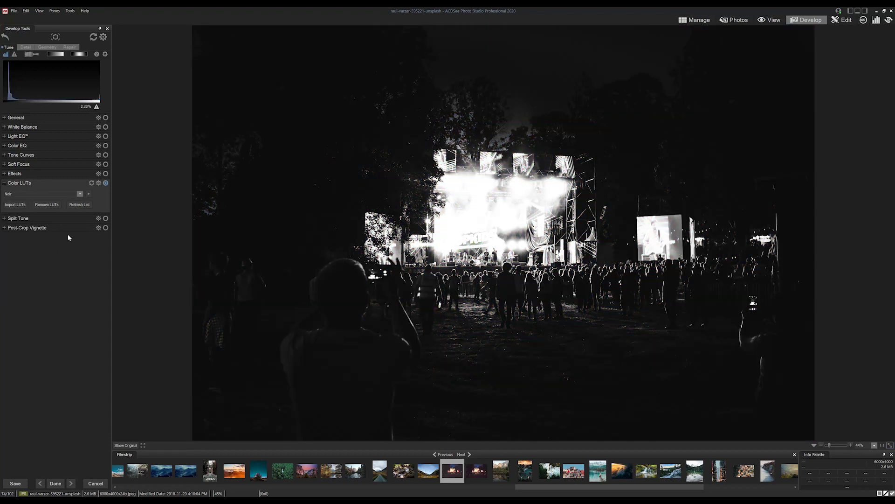
click(89, 195)
click(139, 201)
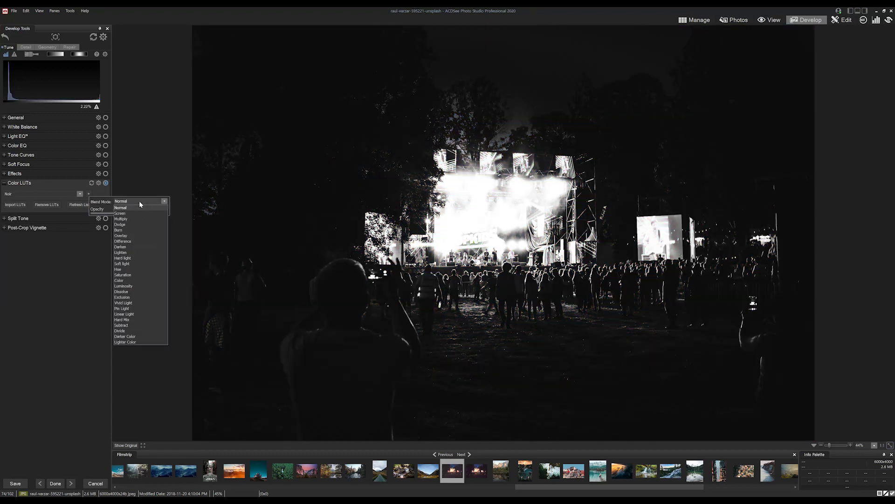
click(133, 263)
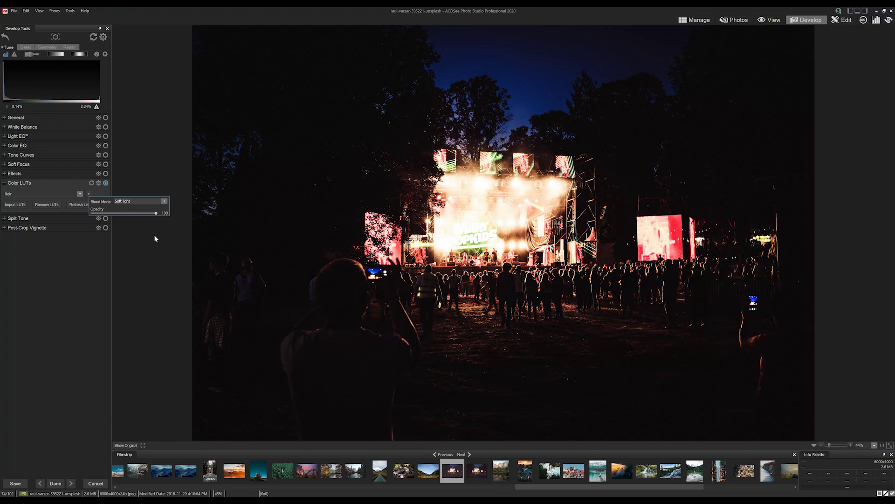
drag(156, 213, 144, 213)
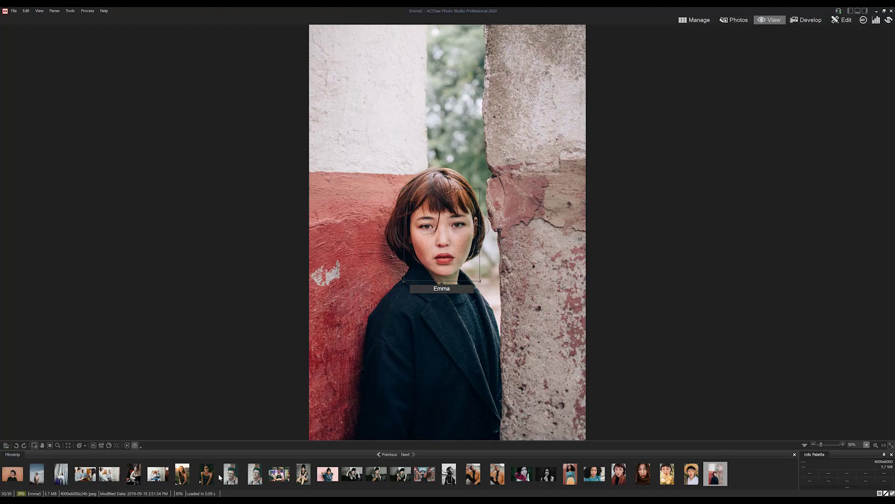
Draw a face box on the man in the first filmstrip photo and enter his name.
click(225, 475)
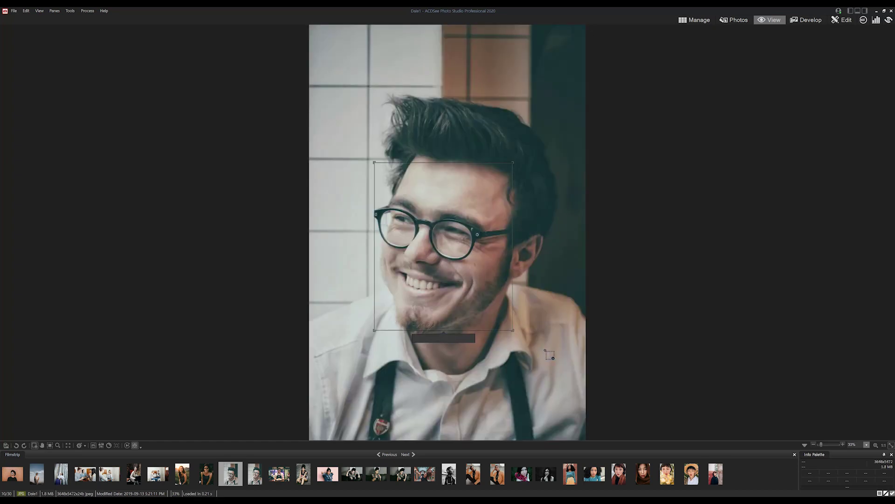
click(443, 337)
text(Gus)
key(Return)
Go to his café photo and accept the suggested name for his face.
click(255, 474)
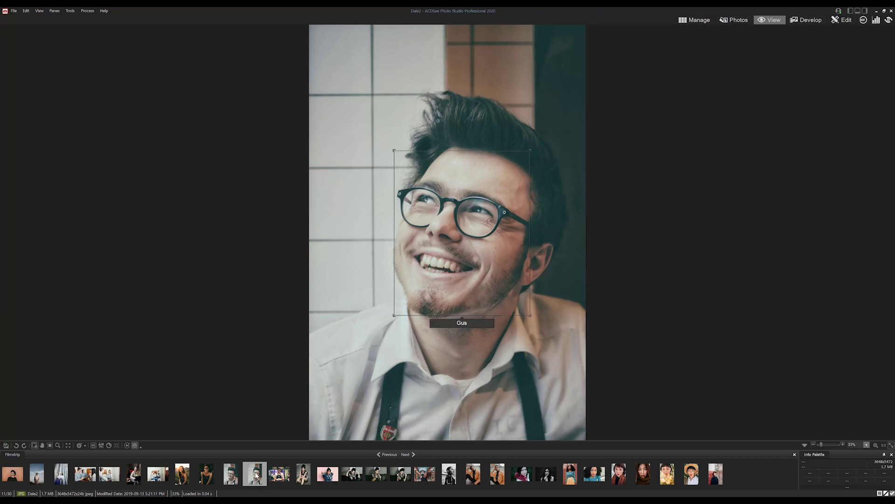
click(279, 474)
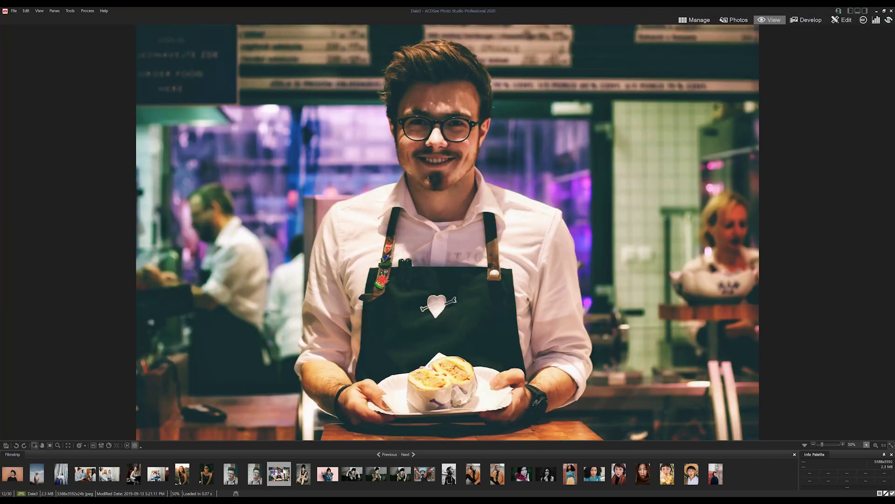
click(398, 198)
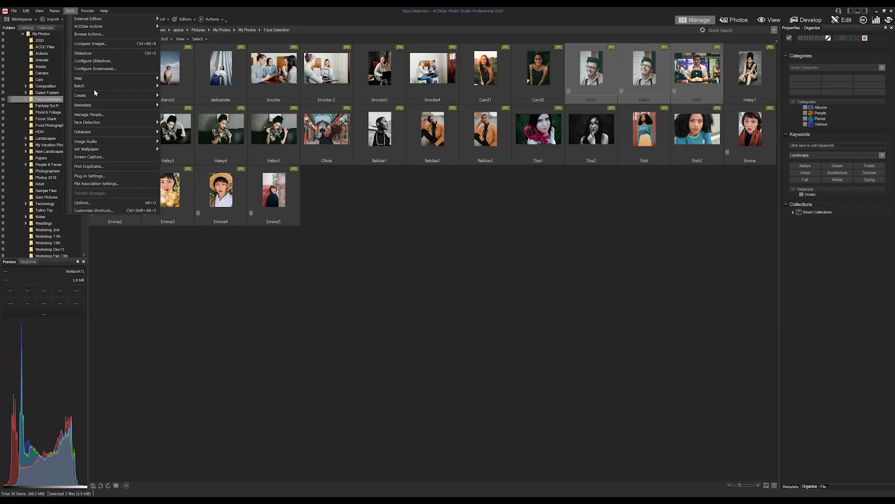
Open Embed ACDSee Metadata for the selected files and uncheck the ACDSee Metadata option.
mouse_move(140, 105)
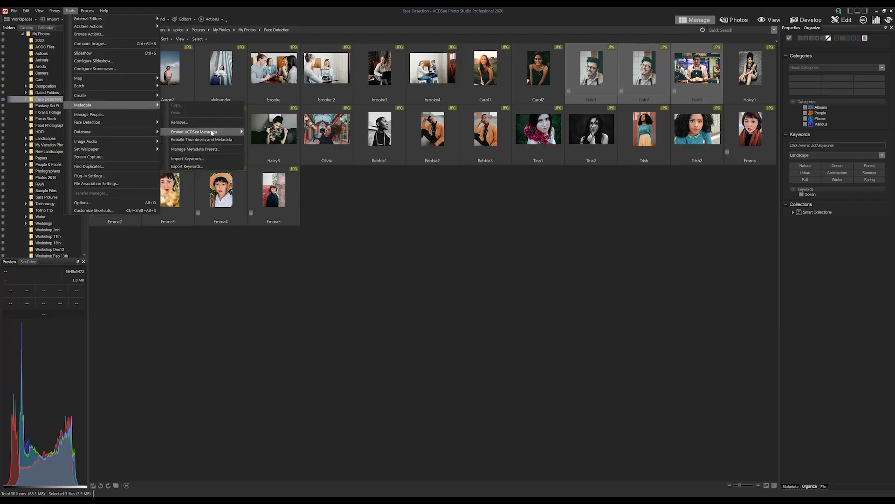
mouse_move(226, 132)
click(275, 139)
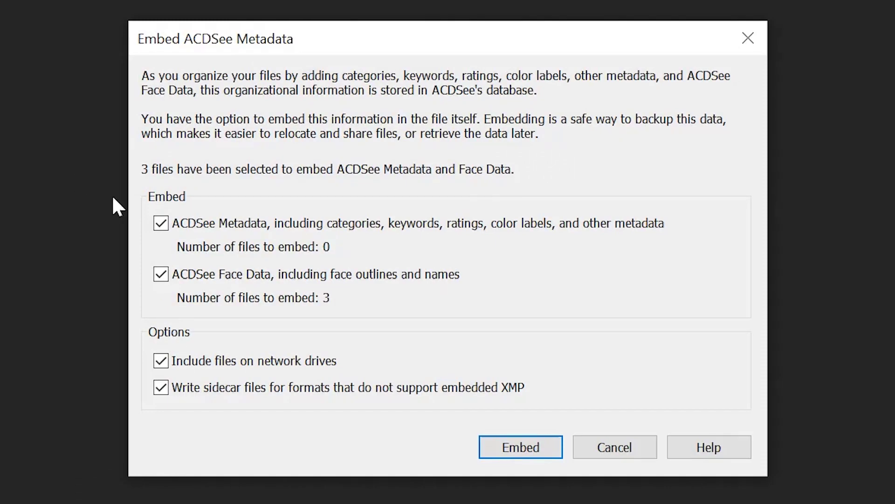
click(200, 226)
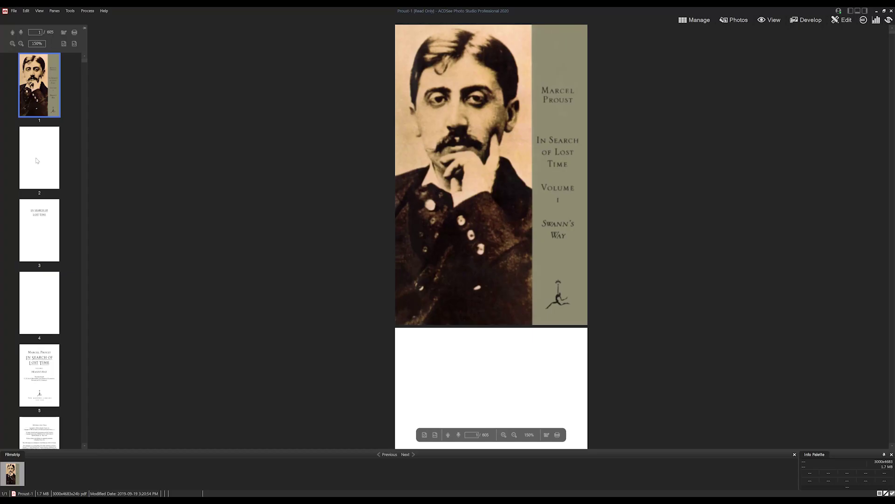
Step through the PDF page thumbnails via pages 2, 17 and 26 to reach page 25.
click(39, 158)
scroll(54, 250, down, 10)
click(53, 248)
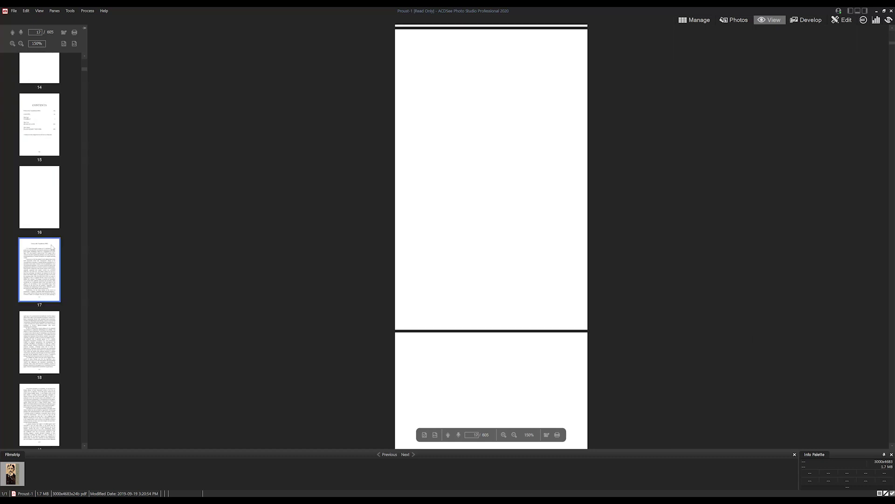
scroll(42, 135, down, 1)
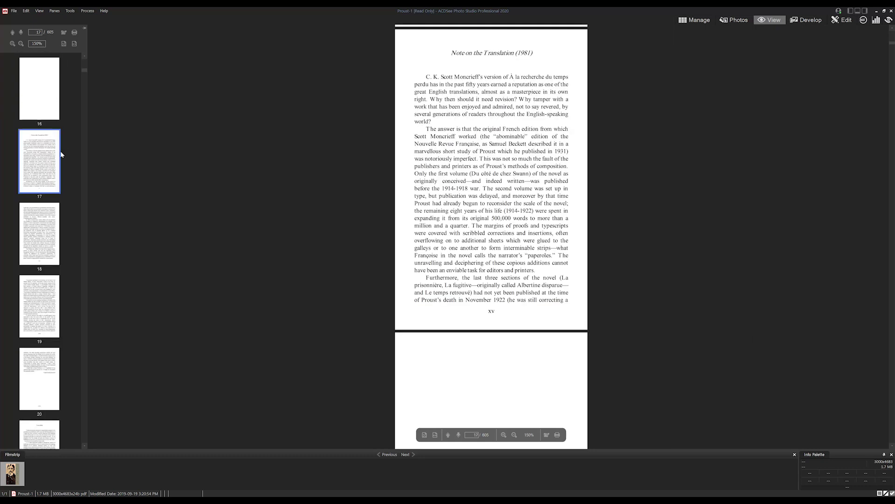
scroll(59, 177, down, 9)
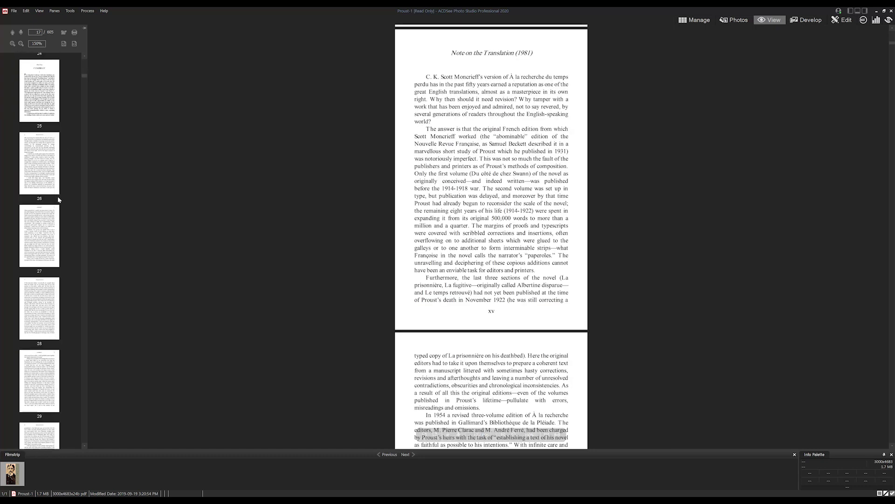
click(58, 193)
click(54, 96)
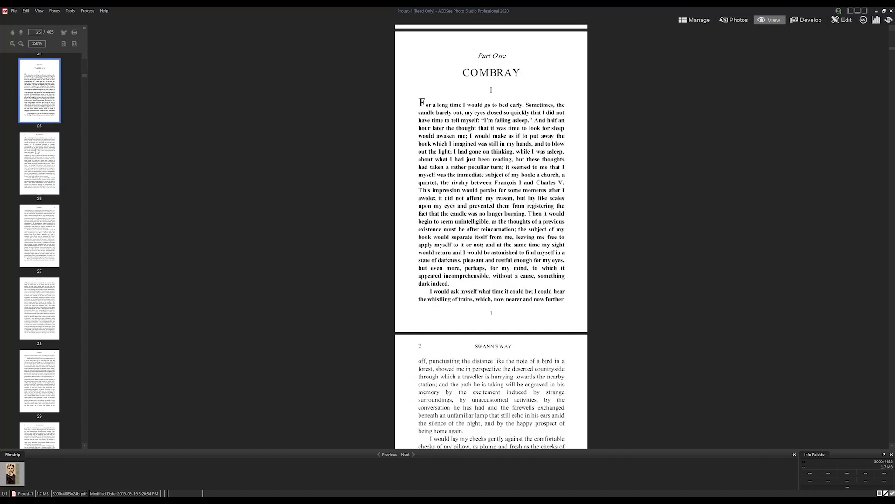
scroll(284, 165, down, 1)
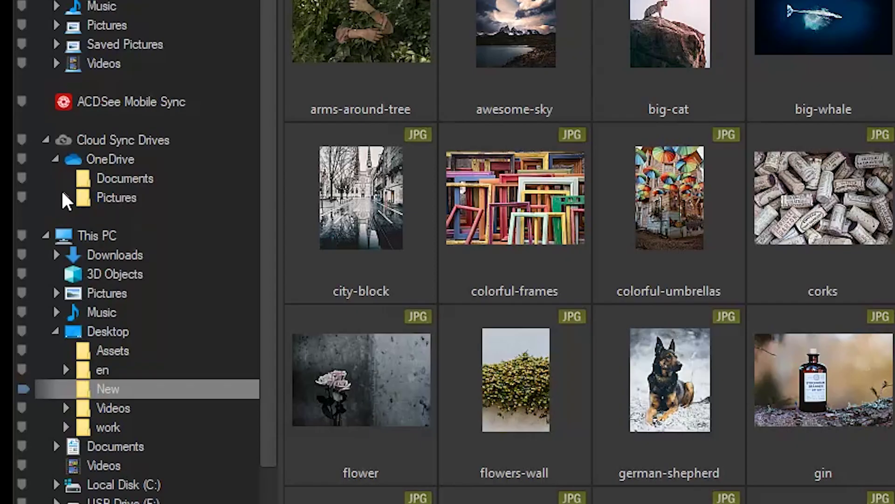
Expand OneDrive's Pictures folder and show its wedding subfolder.
click(64, 196)
click(187, 223)
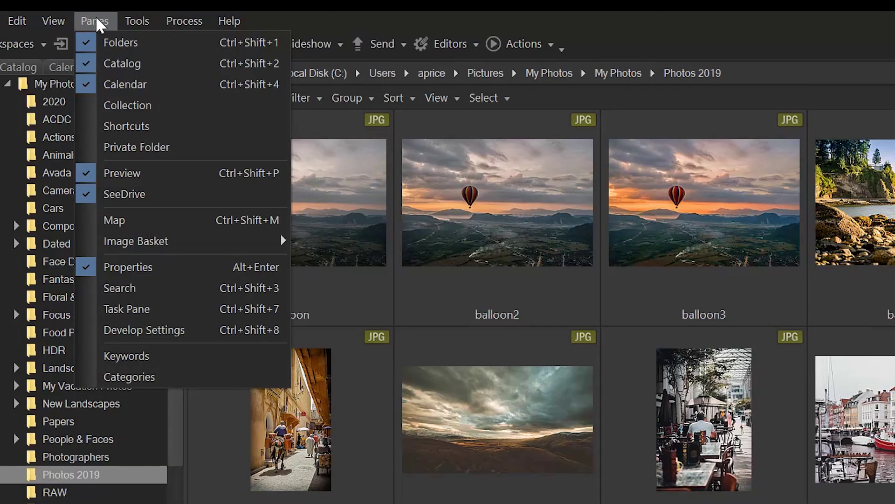
Create a new image basket and drag the beautiful-coast photo into it.
mouse_move(132, 241)
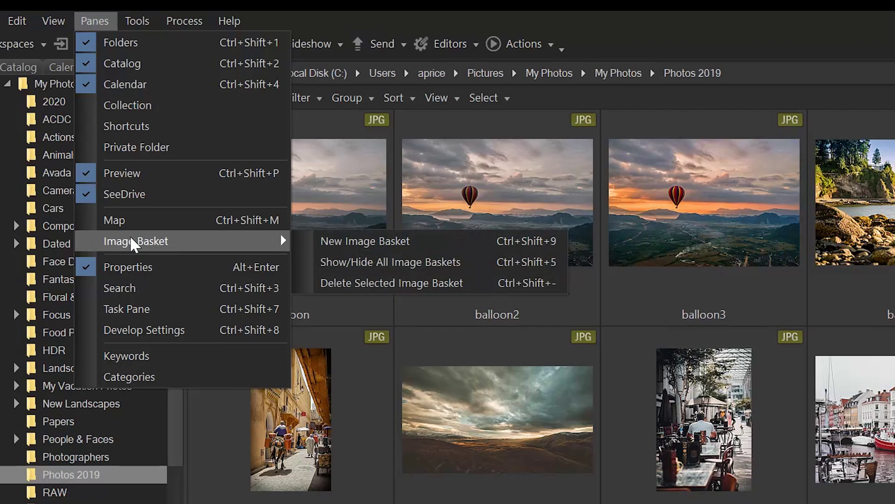
click(402, 241)
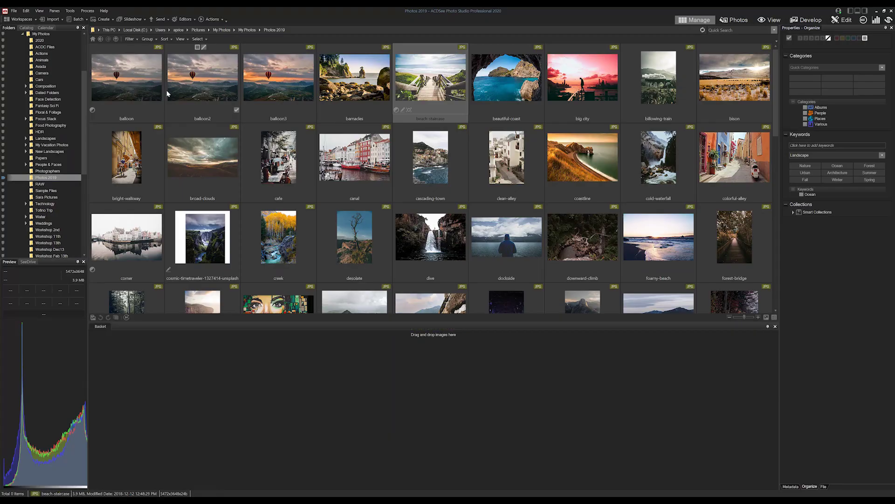
scroll(475, 175, down, 5)
scroll(476, 176, up, 5)
drag(506, 77, 104, 343)
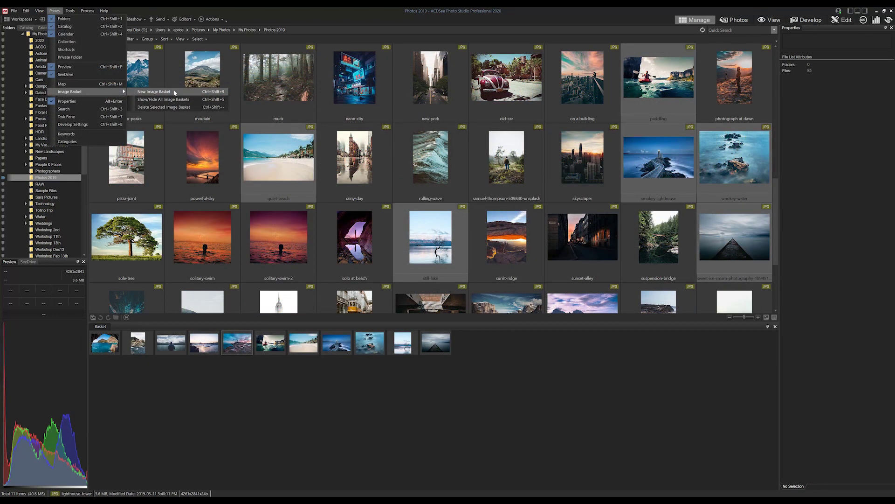
Start a second image basket and select the lone-figure unsplash and suspension-bridge photos.
click(174, 93)
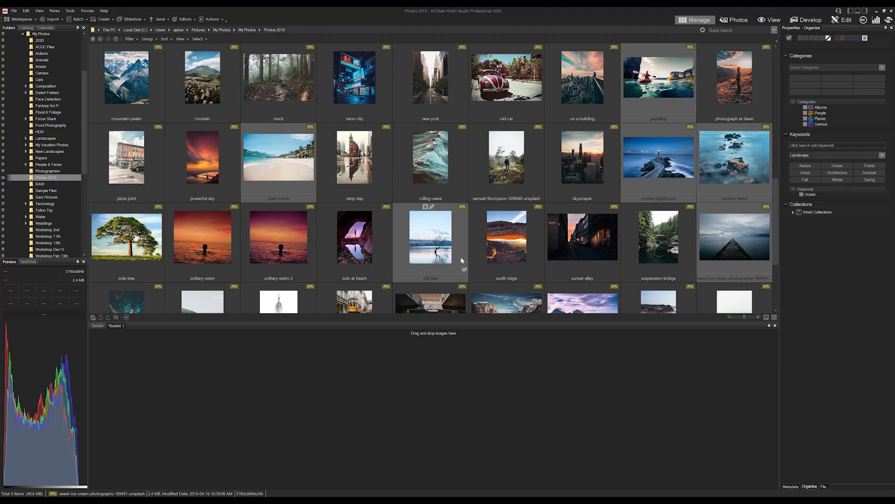
click(515, 198)
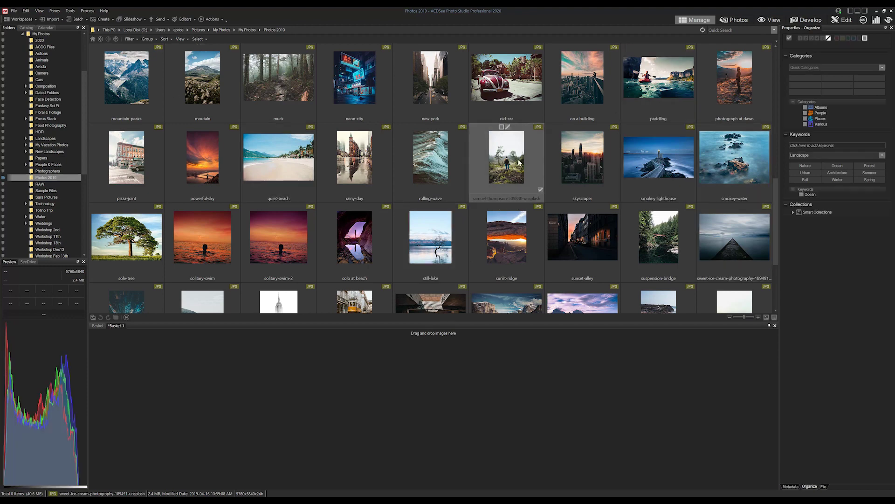
ctrl+click(674, 261)
scroll(390, 240, up, 1)
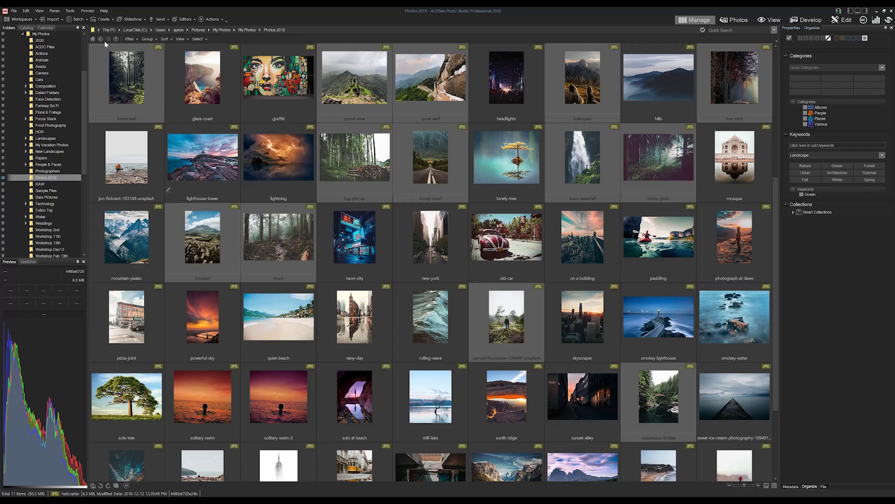
Go to the top-level My Photos folder and launch Find Duplicates from Tools.
click(79, 34)
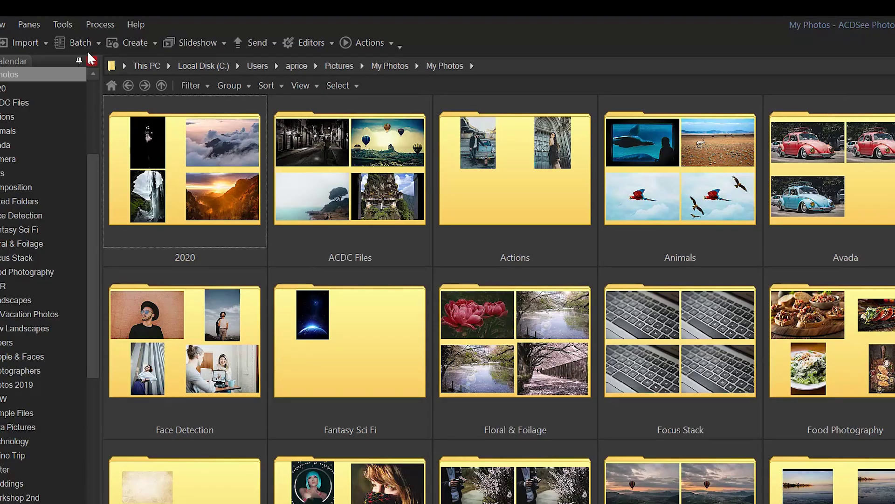
click(88, 25)
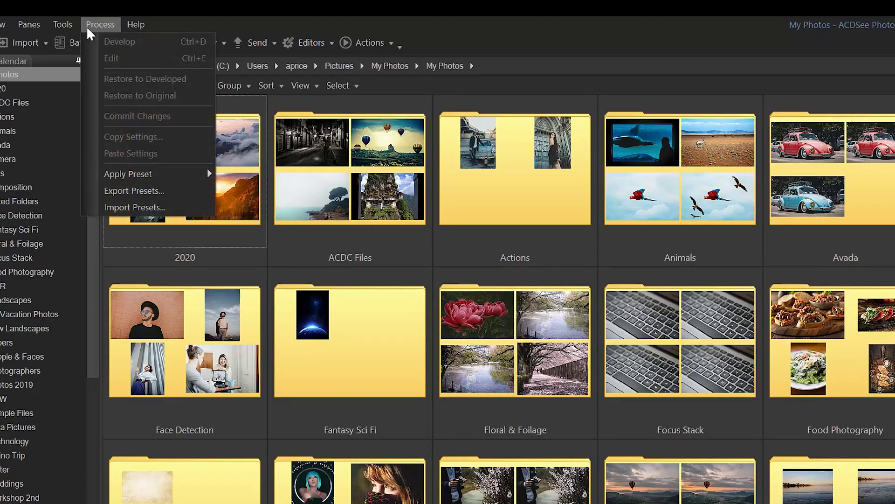
mouse_move(62, 26)
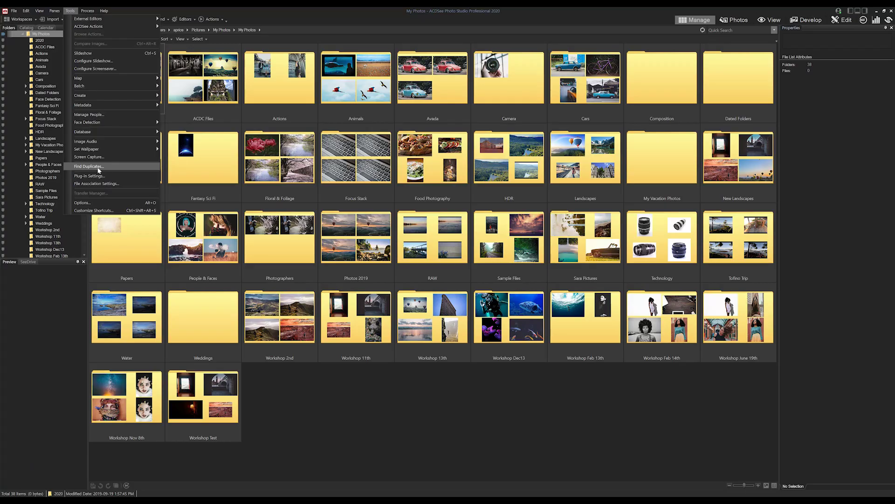
click(122, 365)
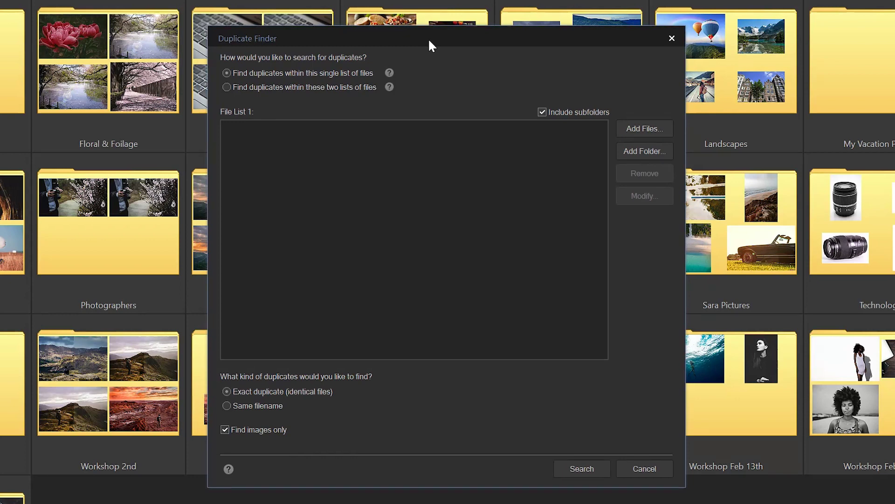
Add the Pictures > My Photos folder to the search and run it.
click(639, 151)
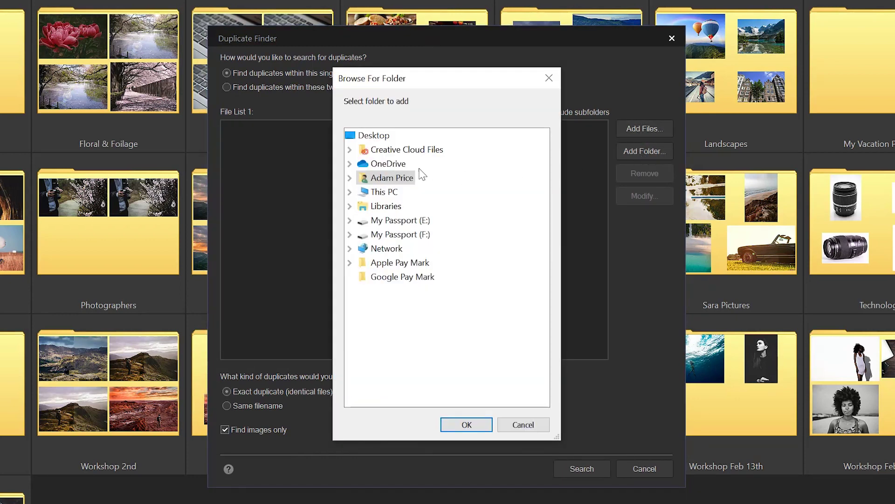
click(349, 178)
double_click(385, 333)
click(397, 347)
click(460, 423)
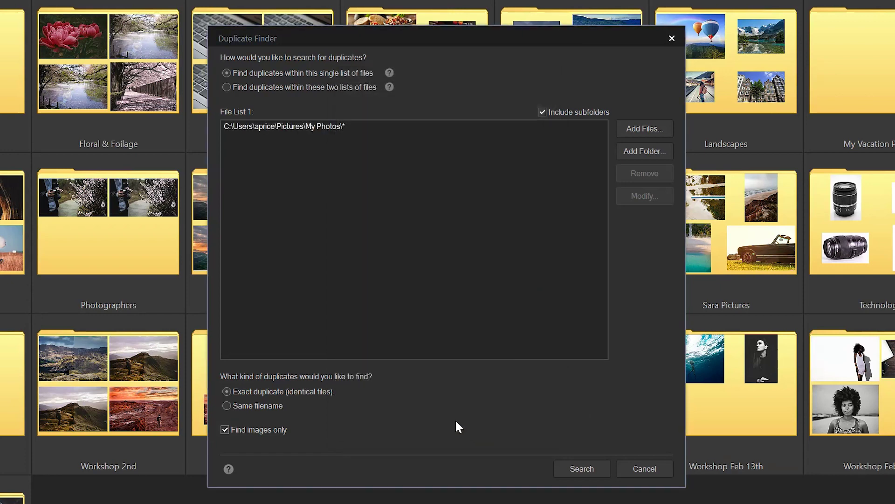
click(578, 468)
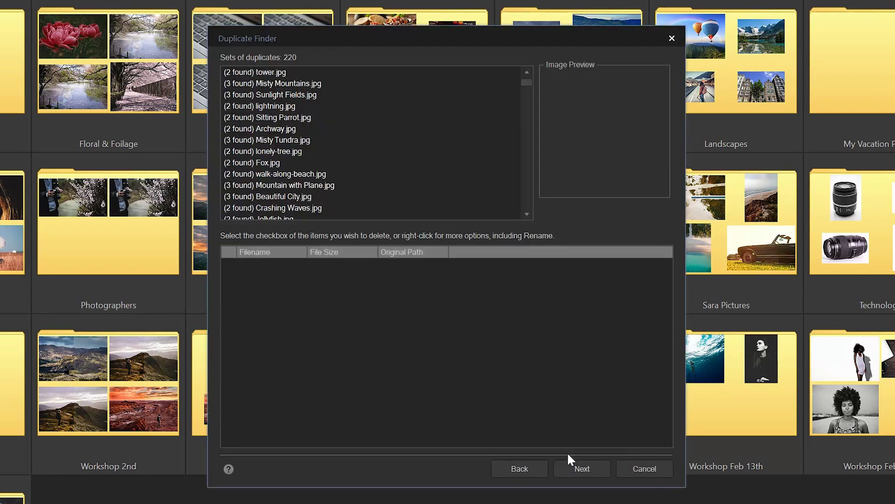
Review the tower, Misty Mountains and Sunlight Fields duplicate sets.
click(270, 74)
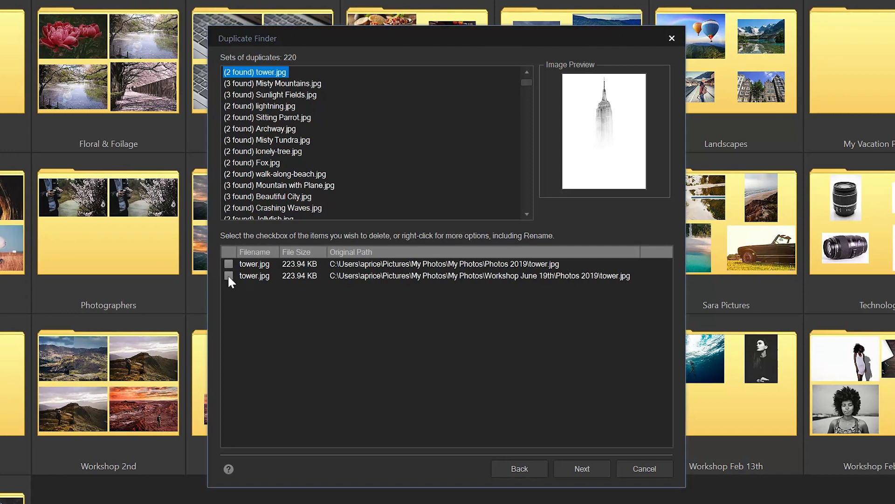
click(280, 85)
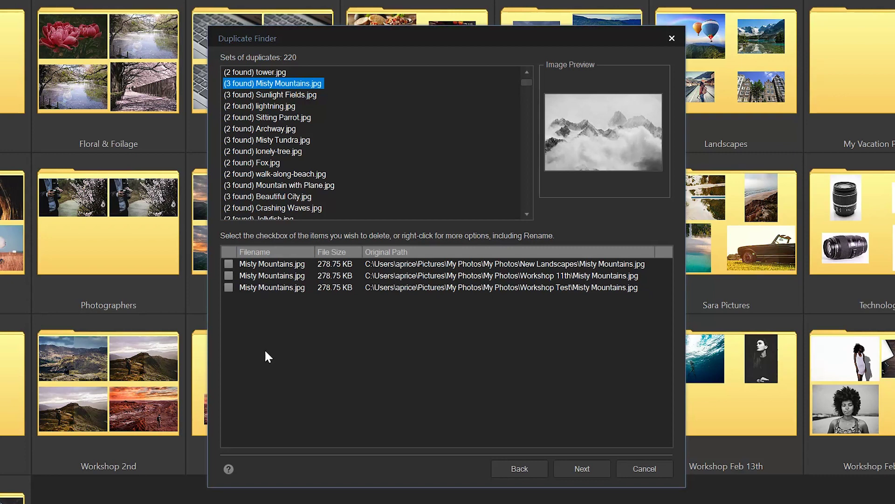
click(306, 96)
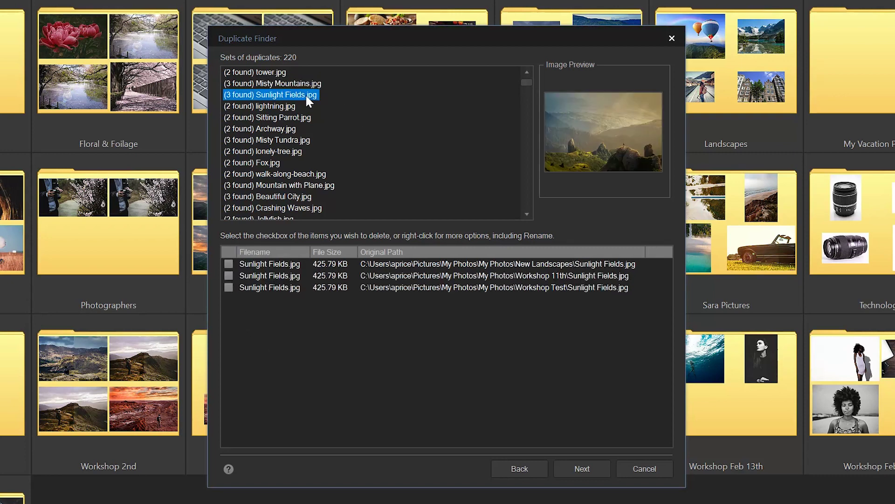